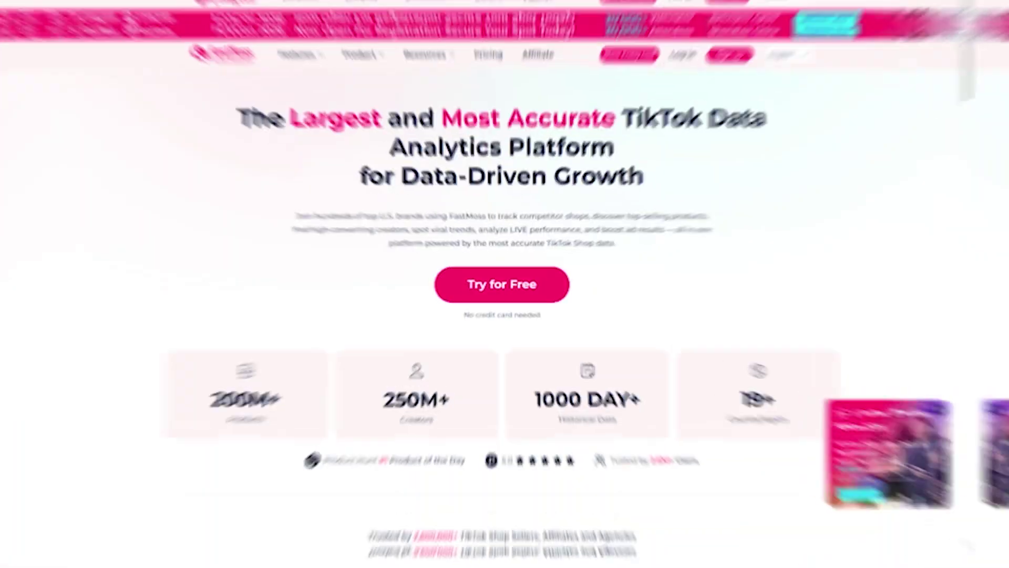
- Scroll the homepage and Dashboard down to the US product and Creator Rank tables
{"action": "scroll", "coordinate": [502, 284], "scroll_direction": "down", "scroll_amount": 2}
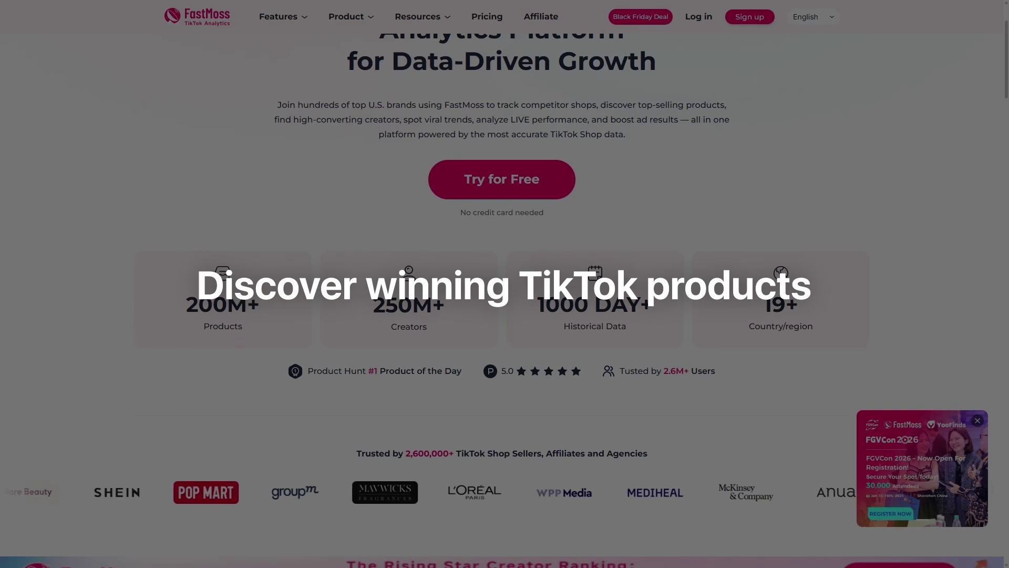
{"action": "scroll", "coordinate": [502, 284], "scroll_direction": "down", "scroll_amount": 2}
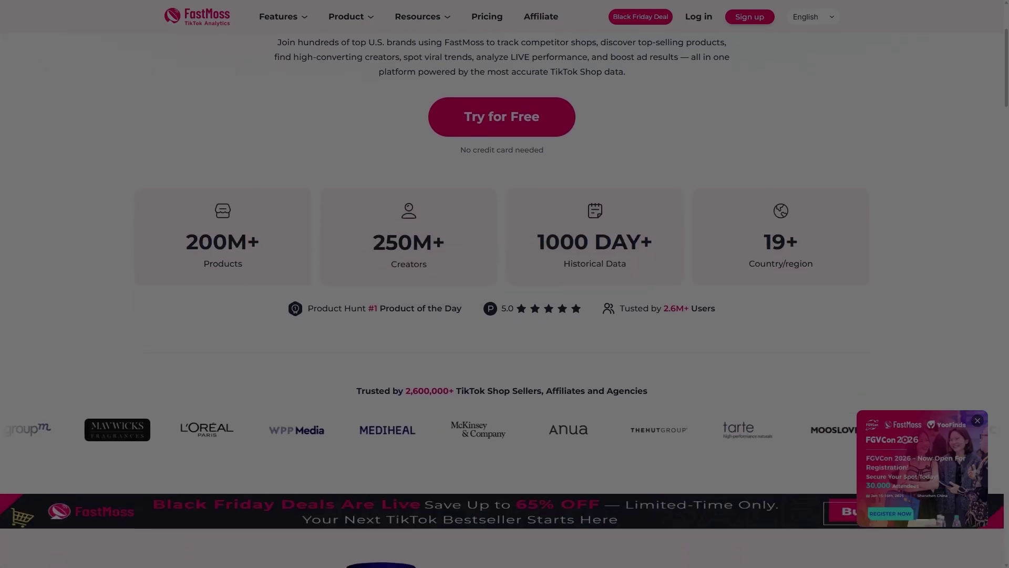
{"action": "scroll", "coordinate": [502, 284], "scroll_direction": "down", "scroll_amount": 3}
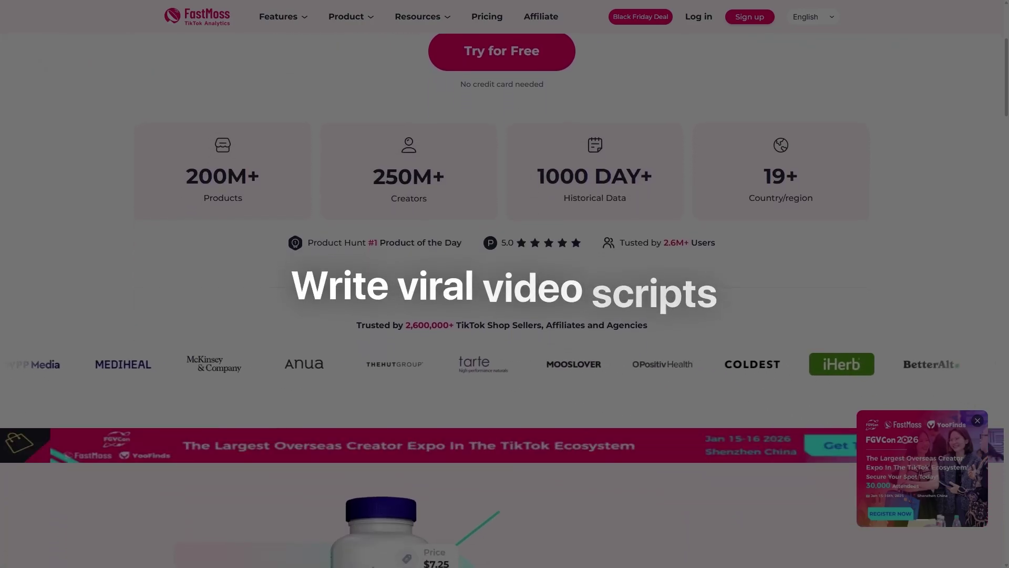
{"action": "scroll", "coordinate": [502, 284], "scroll_direction": "down", "scroll_amount": 2}
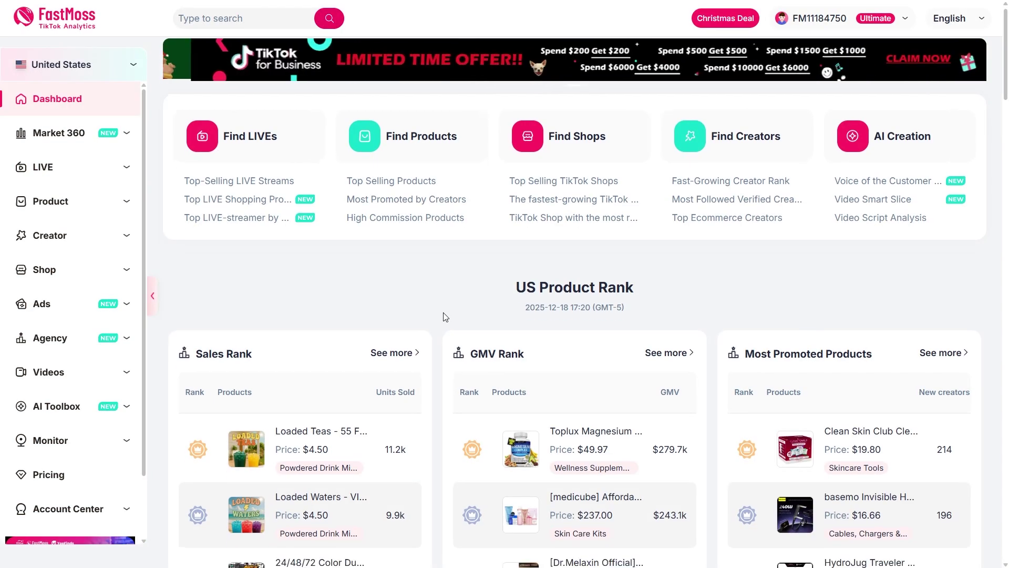
{"action": "scroll", "coordinate": [443, 317], "scroll_direction": "down", "scroll_amount": 3}
{"action": "scroll", "coordinate": [443, 317], "scroll_direction": "down", "scroll_amount": 9}
{"action": "scroll", "coordinate": [467, 328], "scroll_direction": "down", "scroll_amount": 5}
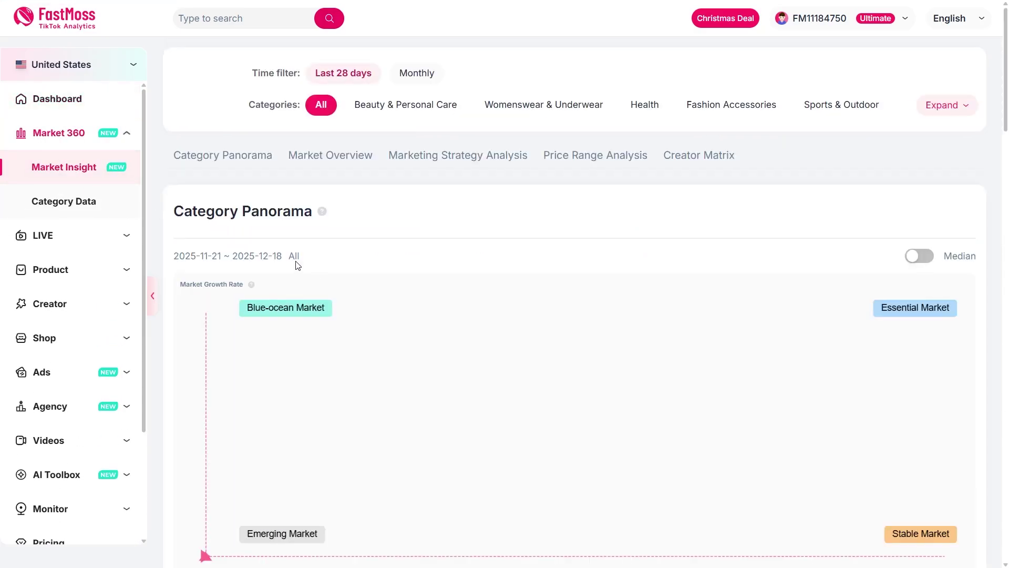
- Scroll Market Insight to the Category Panorama bubble chart of growth rate versus market size
{"action": "scroll", "coordinate": [315, 283], "scroll_direction": "down", "scroll_amount": 3}
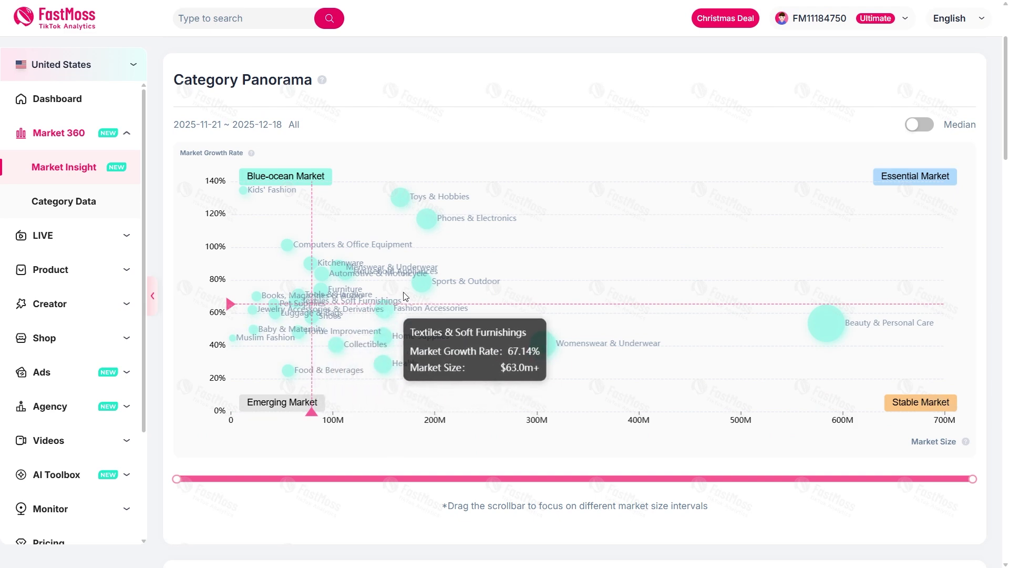
{"action": "mouse_move", "coordinate": [391, 198]}
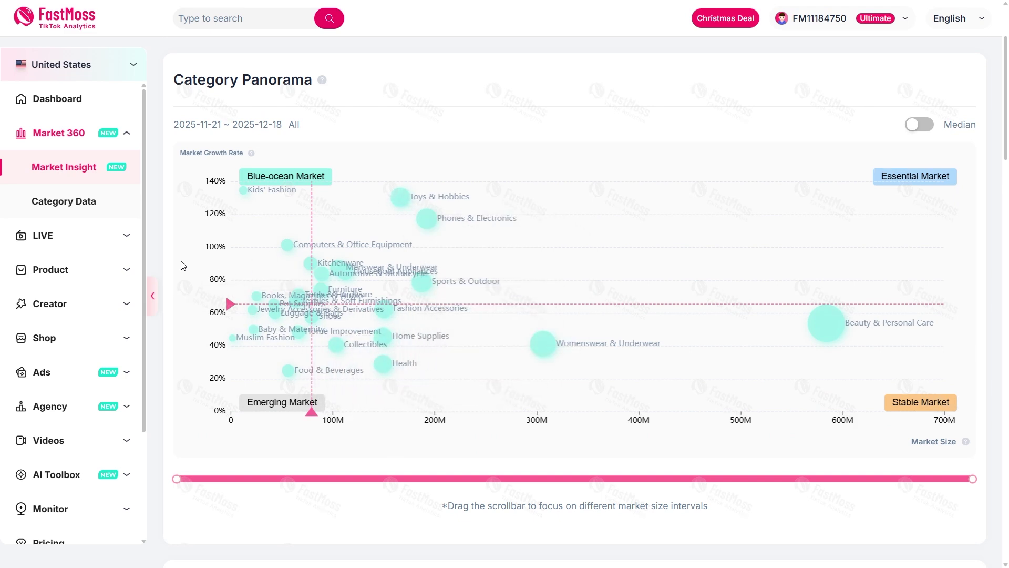
- Browse US Product Search results in Beauty & Personal Care, then switch to Creator Search for 'skincare'
{"action": "left_click", "coordinate": [86, 312]}
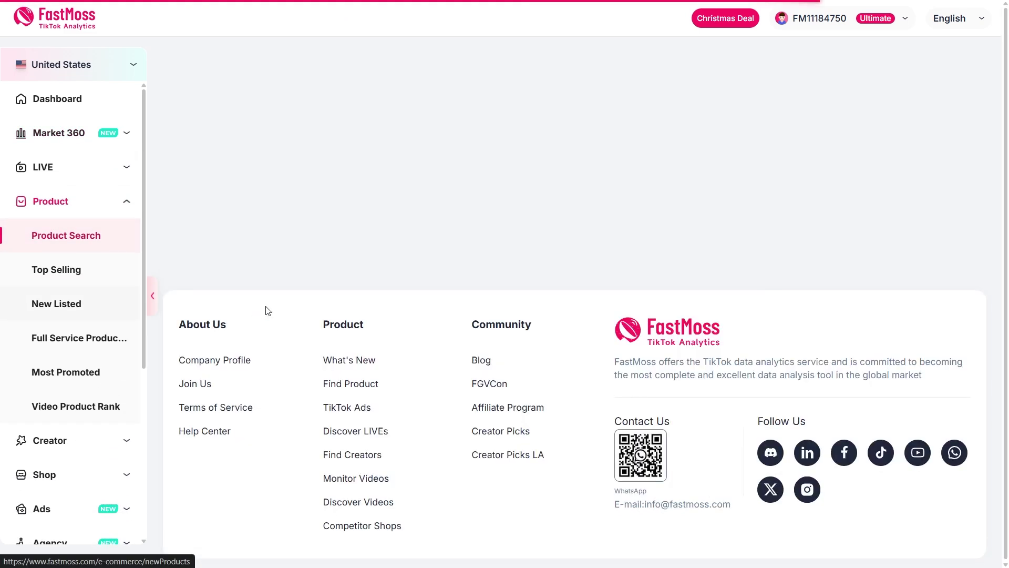
{"action": "scroll", "coordinate": [414, 288], "scroll_direction": "down", "scroll_amount": 10}
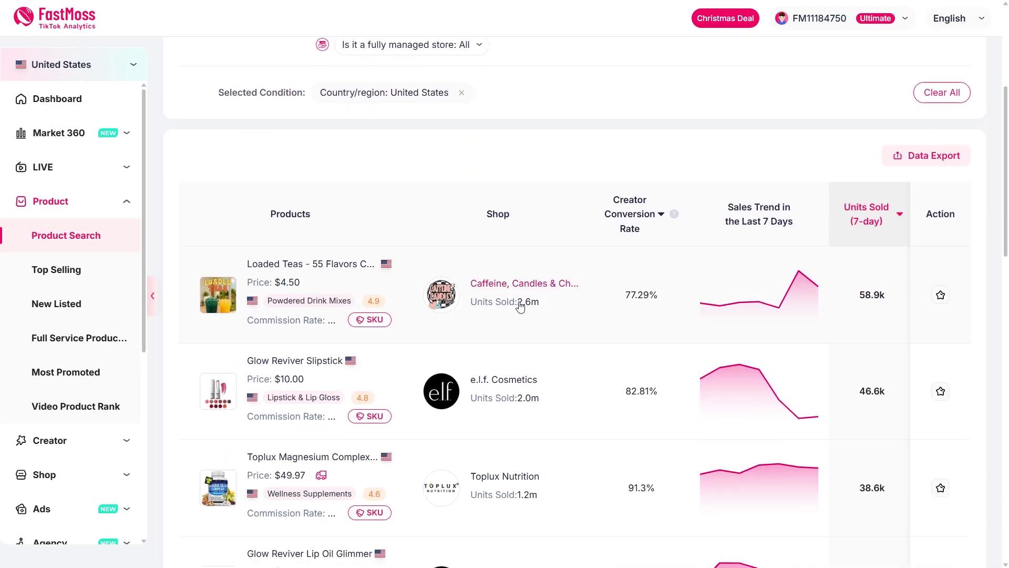
{"action": "scroll", "coordinate": [627, 337], "scroll_direction": "down", "scroll_amount": 5}
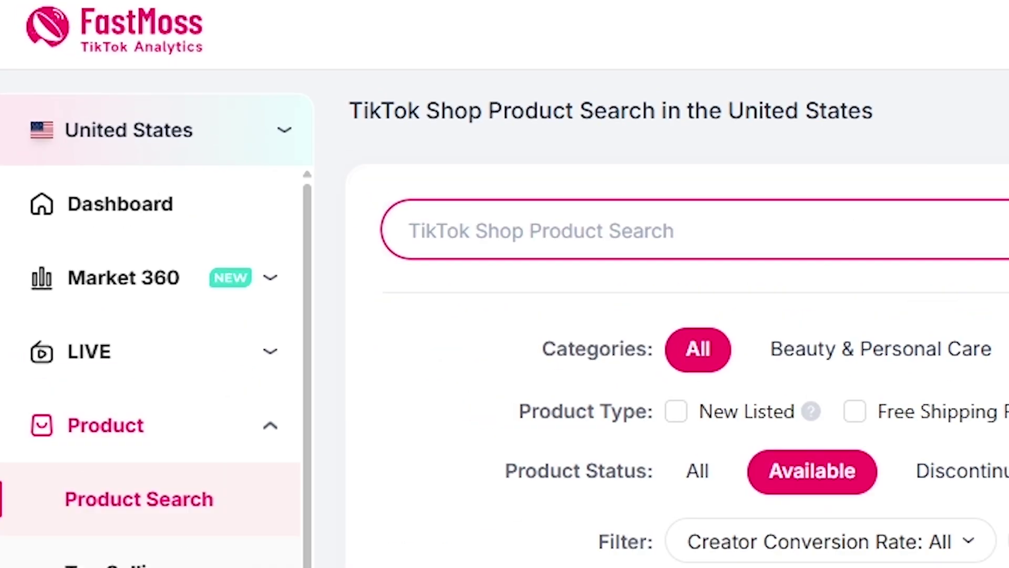
{"action": "scroll", "coordinate": [678, 316], "scroll_direction": "down", "scroll_amount": 2}
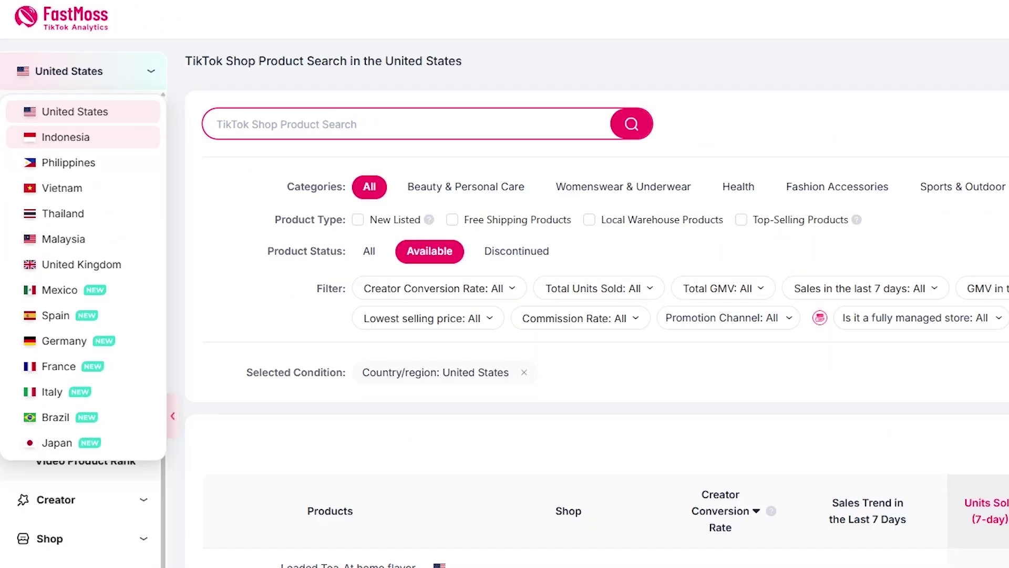
{"action": "scroll", "coordinate": [568, 316], "scroll_direction": "down", "scroll_amount": 3}
{"action": "scroll", "coordinate": [568, 316], "scroll_direction": "up", "scroll_amount": 3}
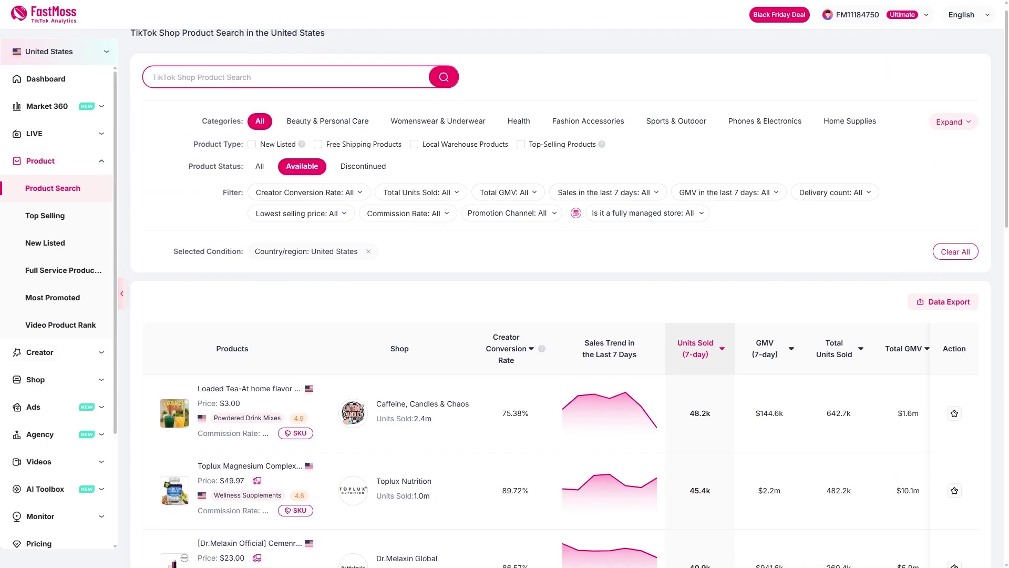
{"action": "mouse_move", "coordinate": [328, 133]}
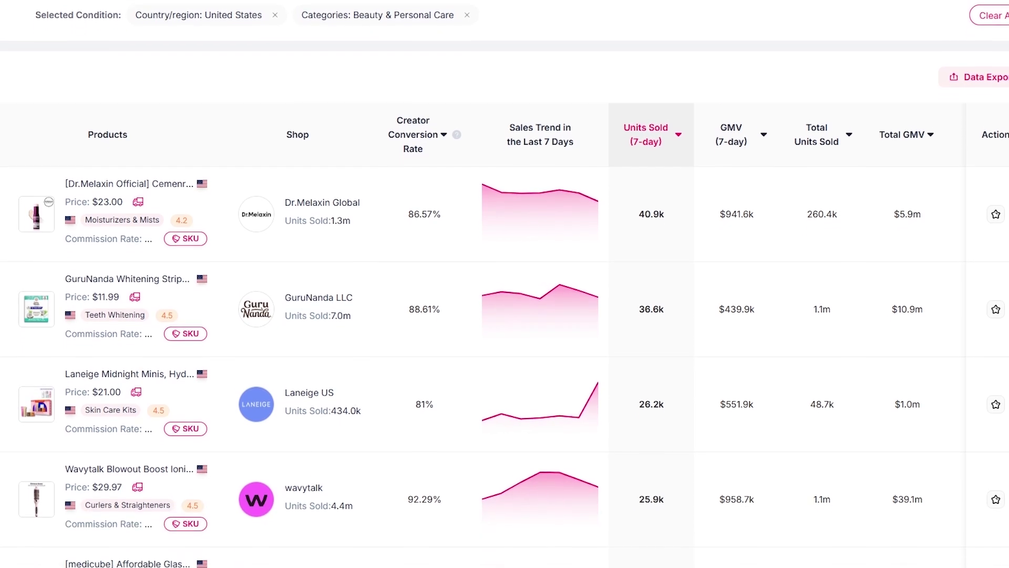
{"action": "mouse_move", "coordinate": [540, 195]}
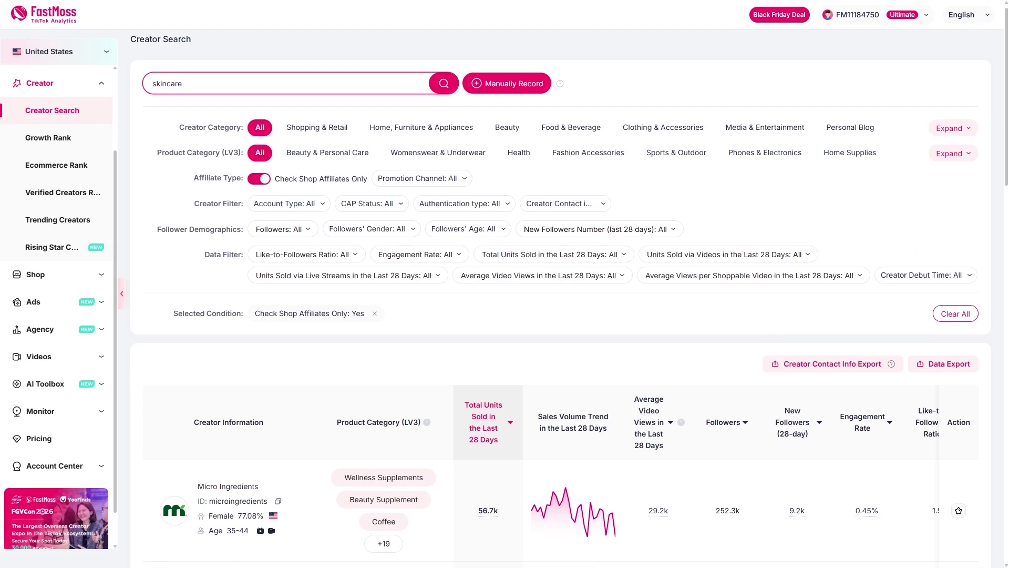
- Scroll the skincare creator results and open one creator's details page
{"action": "scroll", "coordinate": [505, 316], "scroll_direction": "down", "scroll_amount": 2}
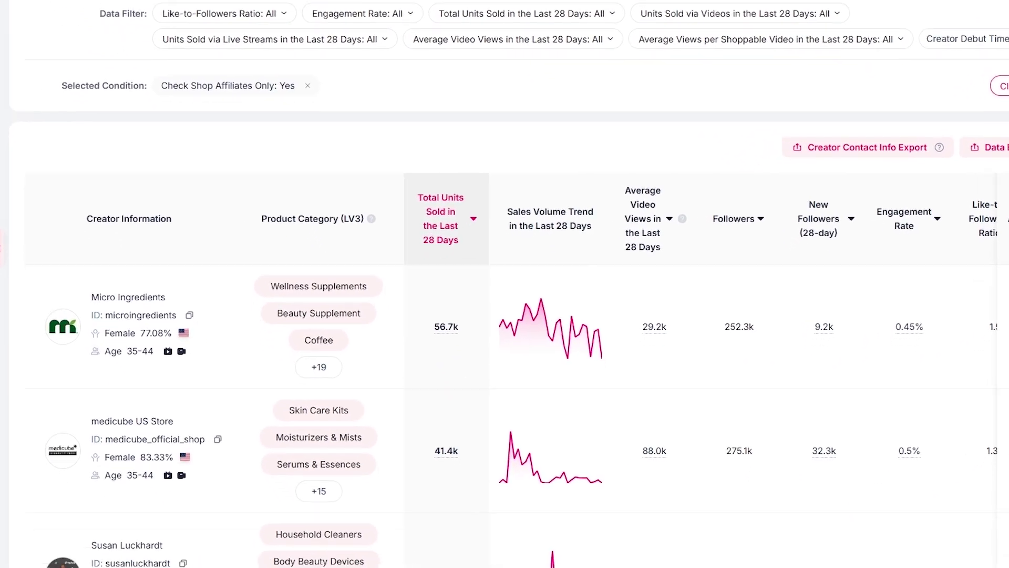
{"action": "scroll", "coordinate": [504, 316], "scroll_direction": "down", "scroll_amount": 3}
{"action": "scroll", "coordinate": [505, 315], "scroll_direction": "down", "scroll_amount": 4}
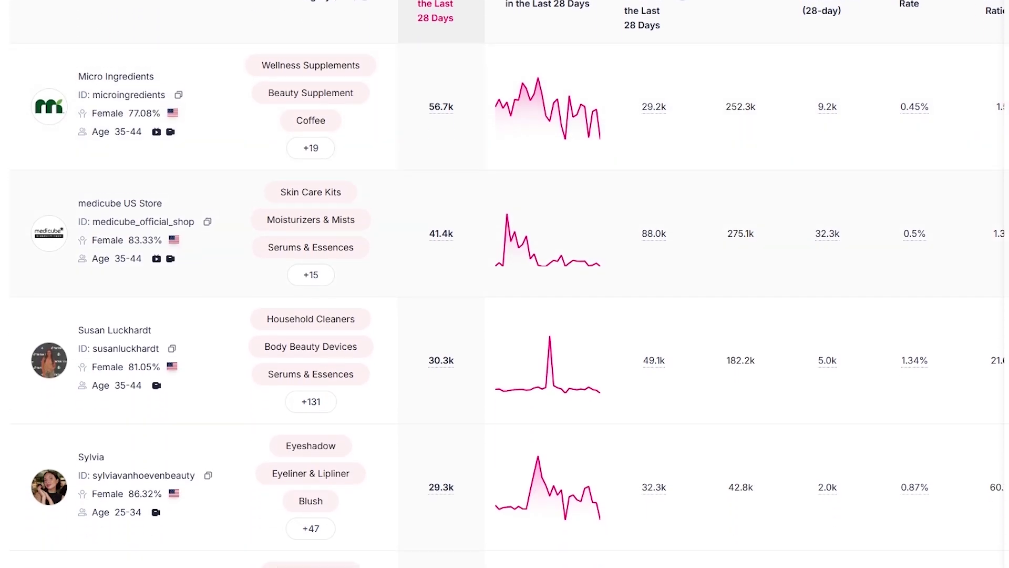
{"action": "left_click", "coordinate": [112, 497]}
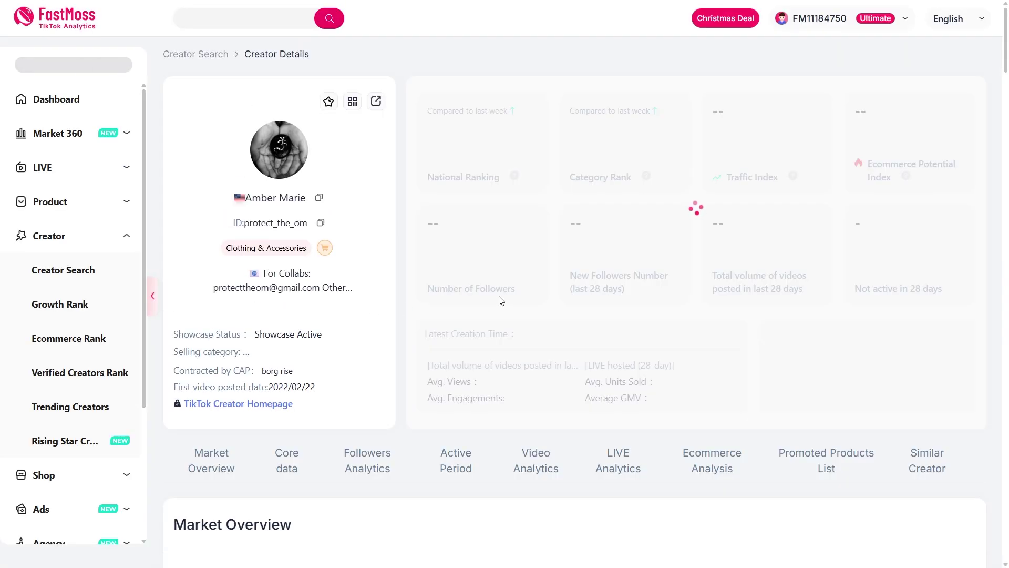
- Review the creator's Core data ($6.8m GMV, 195.6k followers) and Followers Analytics
{"action": "scroll", "coordinate": [547, 288], "scroll_direction": "down", "scroll_amount": 3}
{"action": "scroll", "coordinate": [1007, 315], "scroll_direction": "down", "scroll_amount": 5}
{"action": "scroll", "coordinate": [1007, 316], "scroll_direction": "down", "scroll_amount": 5}
{"action": "scroll", "coordinate": [1007, 316], "scroll_direction": "down", "scroll_amount": 5}
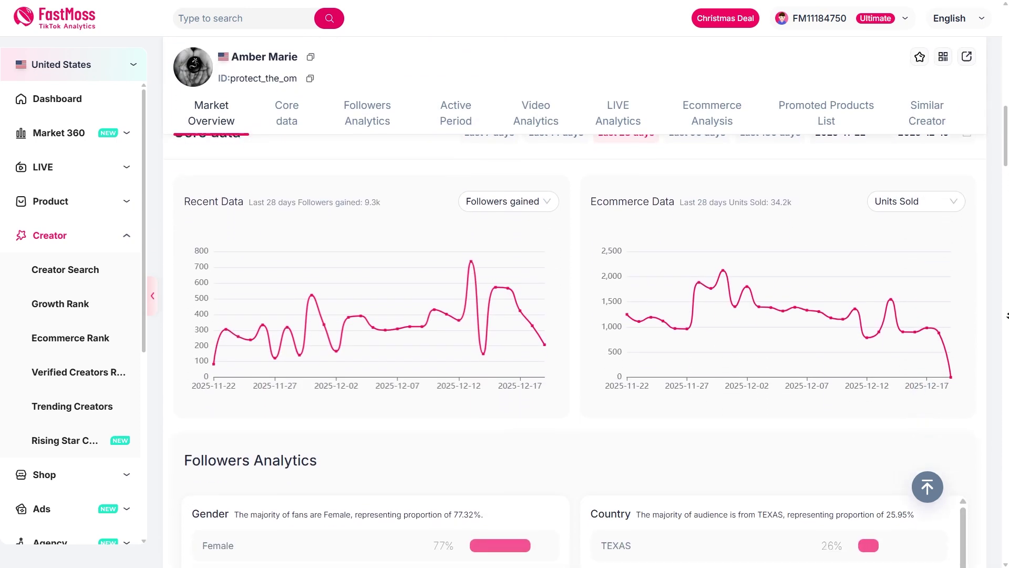
{"action": "scroll", "coordinate": [1007, 316], "scroll_direction": "down", "scroll_amount": 4}
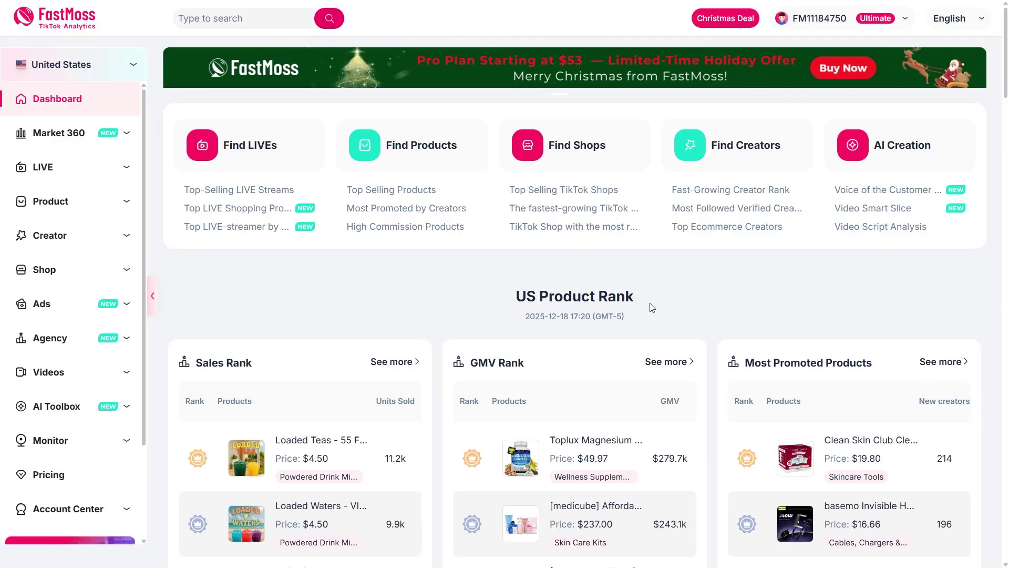
- Open Shop Search and filter US shops to Beauty & Personal Care > Makeup
{"action": "left_click", "coordinate": [117, 270]}
{"action": "left_click", "coordinate": [87, 306]}
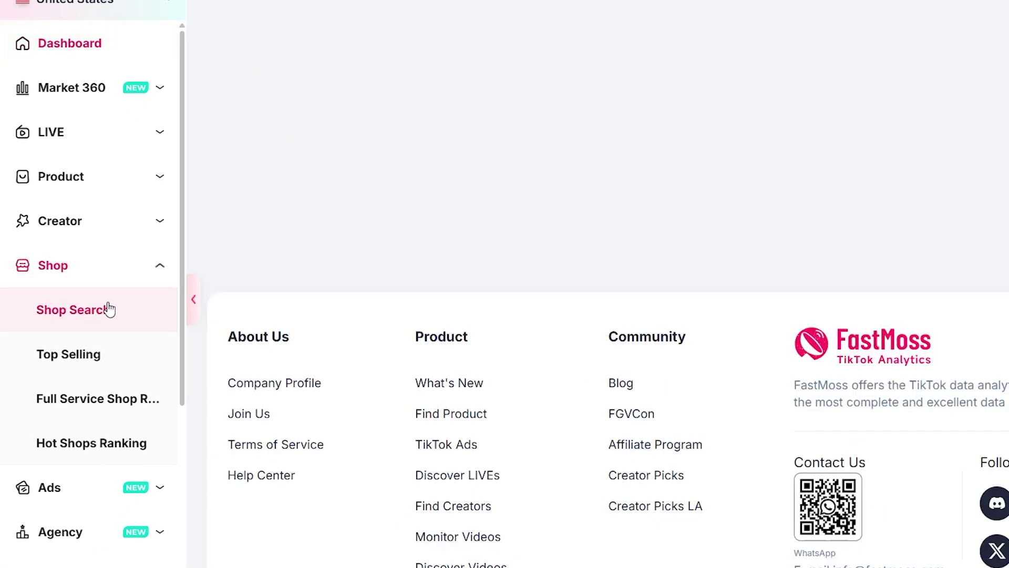
{"action": "left_click", "coordinate": [528, 128]}
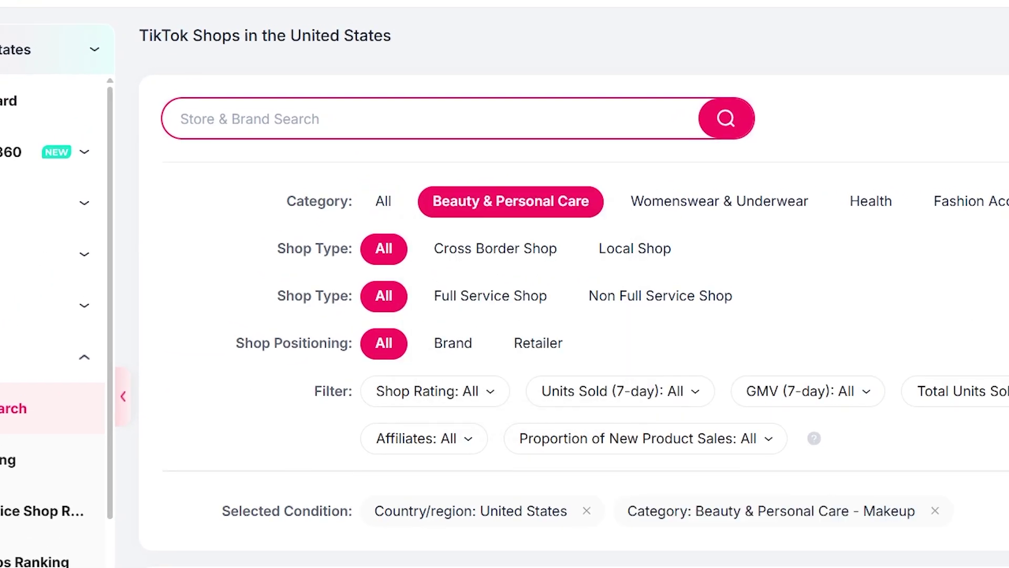
- Scroll through the Shop List table ranked by seven-day units sold
{"action": "scroll", "coordinate": [578, 294], "scroll_direction": "down", "scroll_amount": 5}
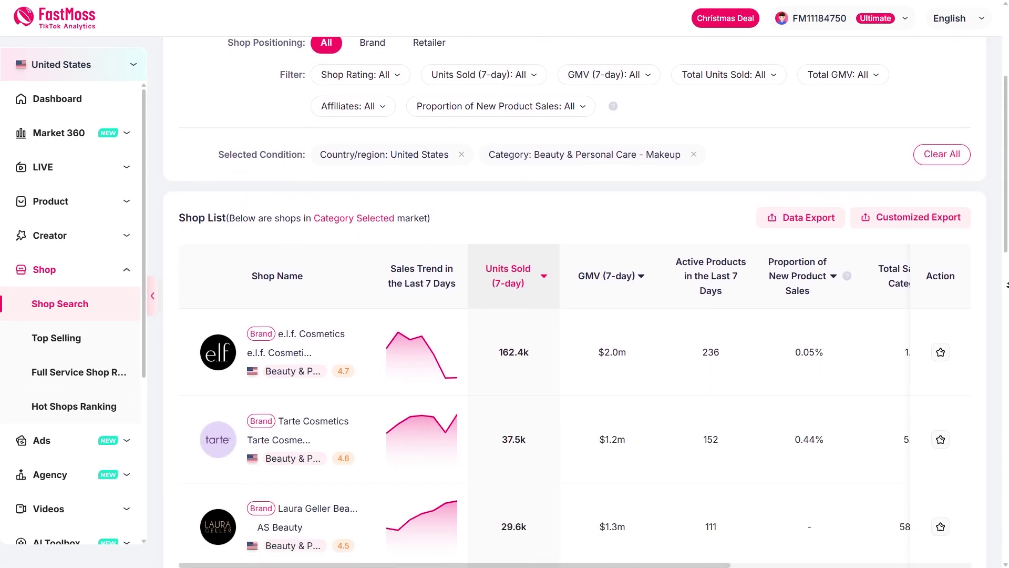
{"action": "scroll", "coordinate": [1007, 284], "scroll_direction": "down", "scroll_amount": 3}
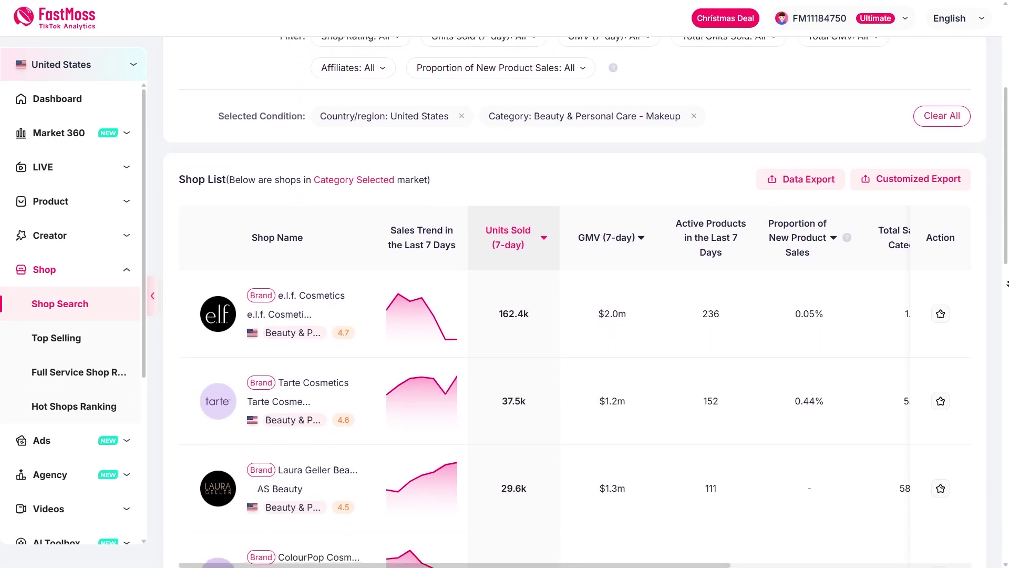
{"action": "scroll", "coordinate": [1007, 277], "scroll_direction": "down", "scroll_amount": 2}
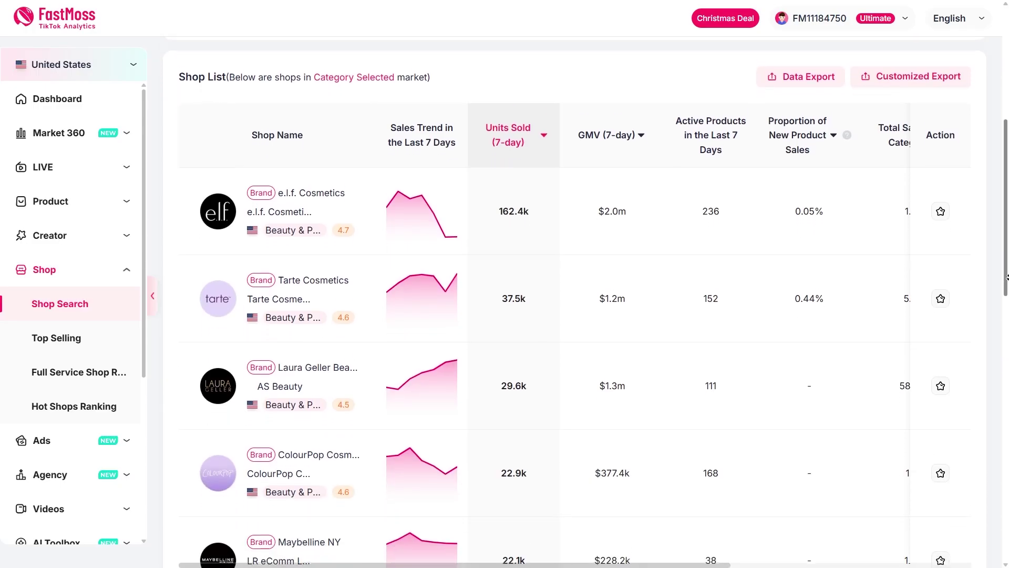
{"action": "scroll", "coordinate": [1007, 275], "scroll_direction": "down", "scroll_amount": 2}
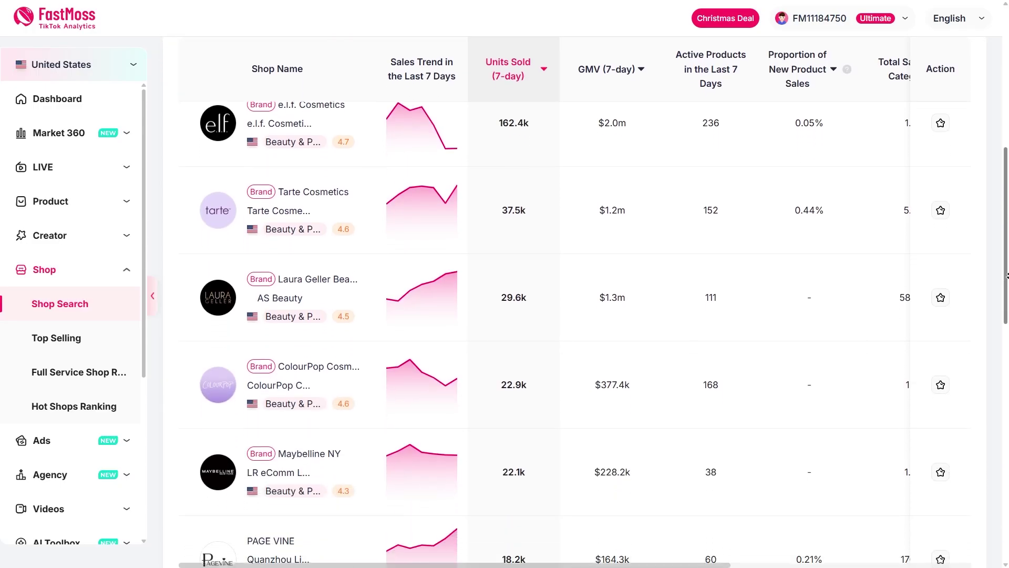
{"action": "scroll", "coordinate": [1006, 275], "scroll_direction": "down", "scroll_amount": 2}
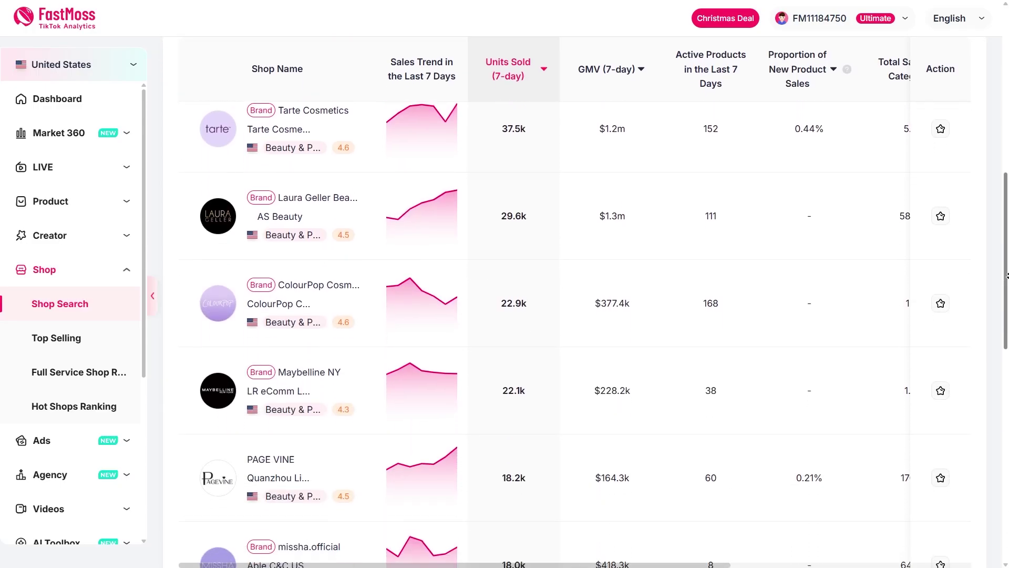
{"action": "scroll", "coordinate": [1007, 276], "scroll_direction": "down", "scroll_amount": 2}
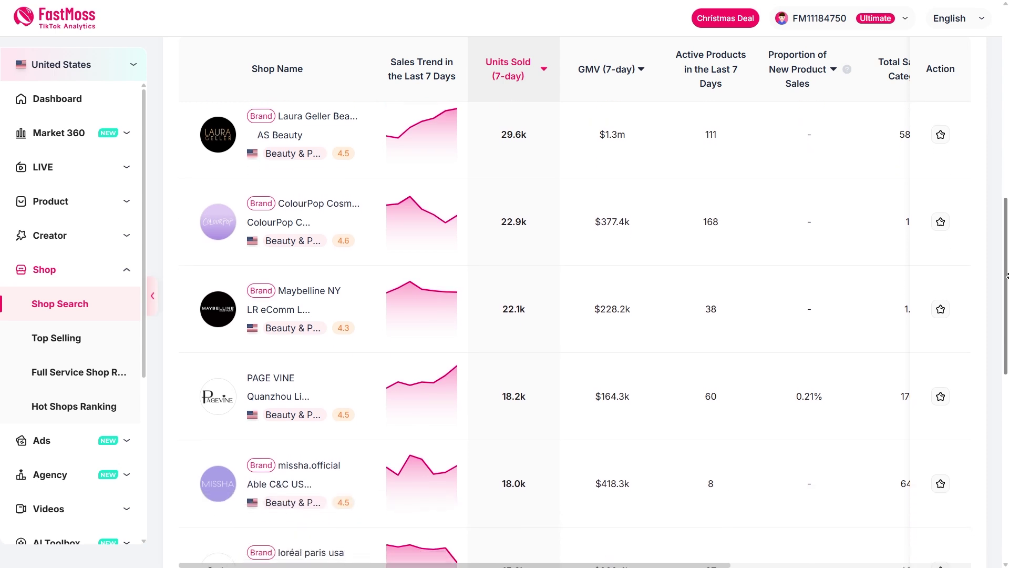
{"action": "scroll", "coordinate": [1007, 276], "scroll_direction": "down", "scroll_amount": 1}
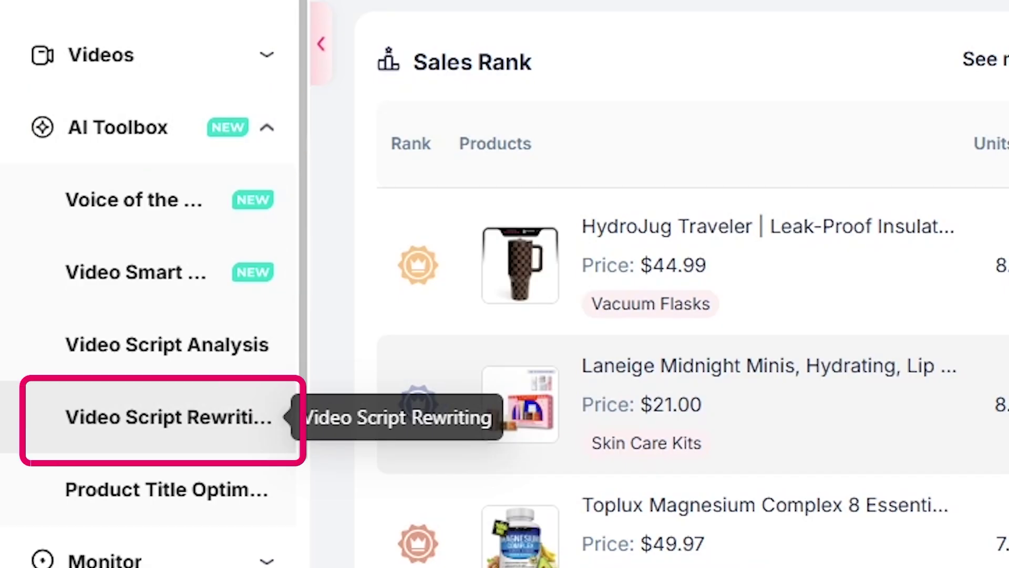
- Start Video Script Rewriting with the 1880pcs Mini Camera Printer as the promoted product
{"action": "left_click", "coordinate": [158, 417]}
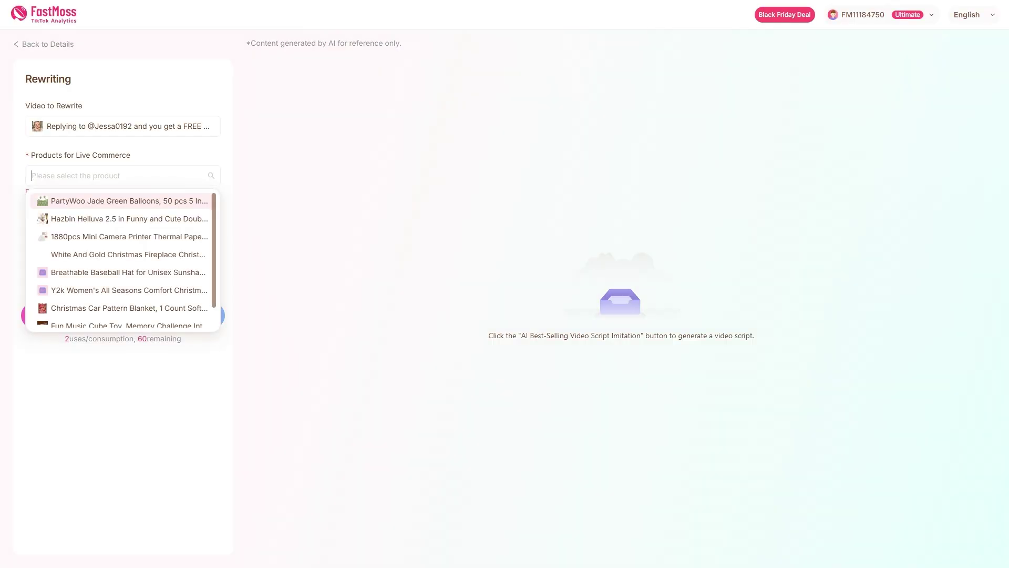
{"action": "left_click", "coordinate": [158, 251]}
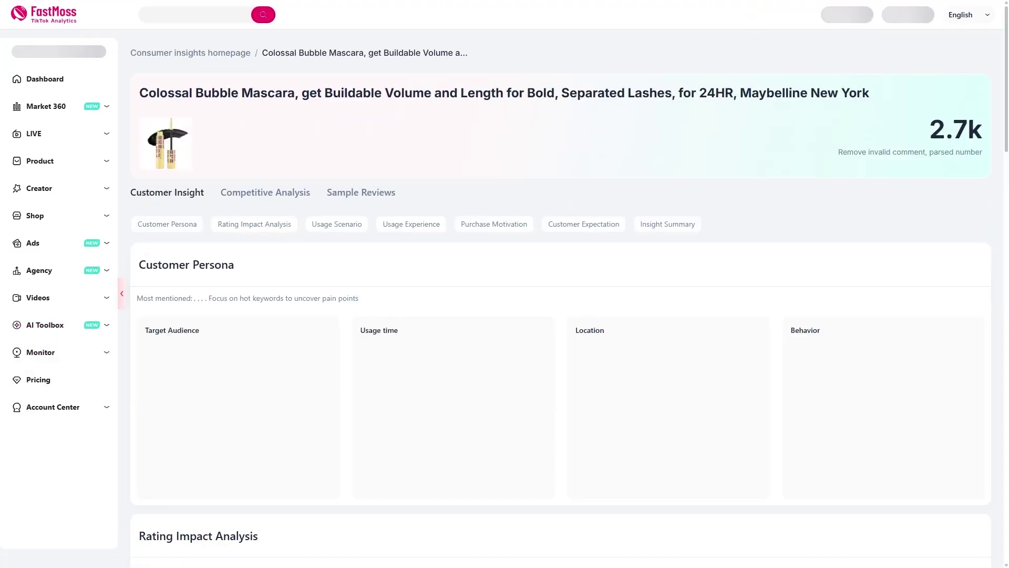
{"action": "scroll", "coordinate": [560, 301], "scroll_direction": "down", "scroll_amount": 3}
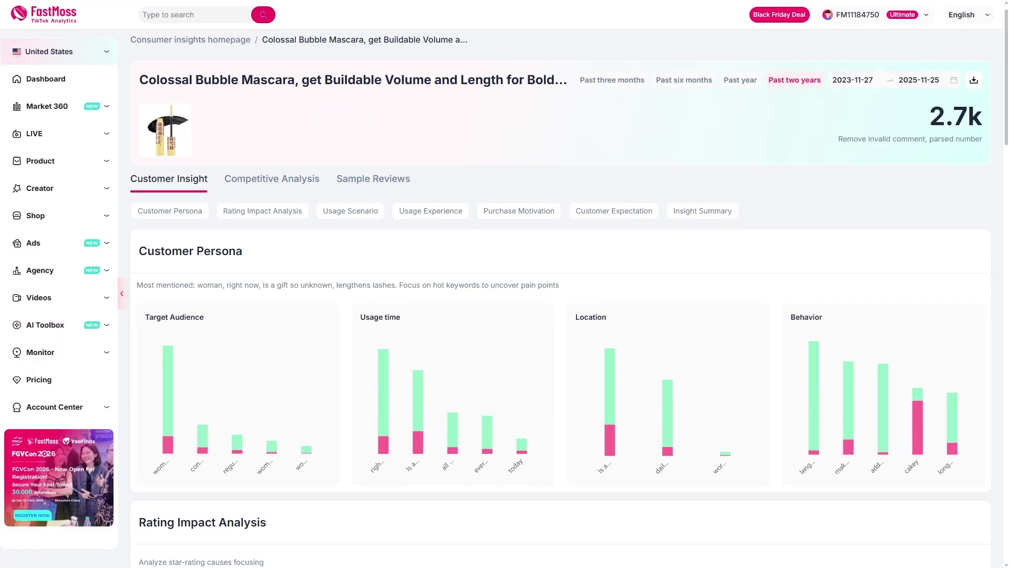
{"action": "scroll", "coordinate": [560, 301], "scroll_direction": "down", "scroll_amount": 3}
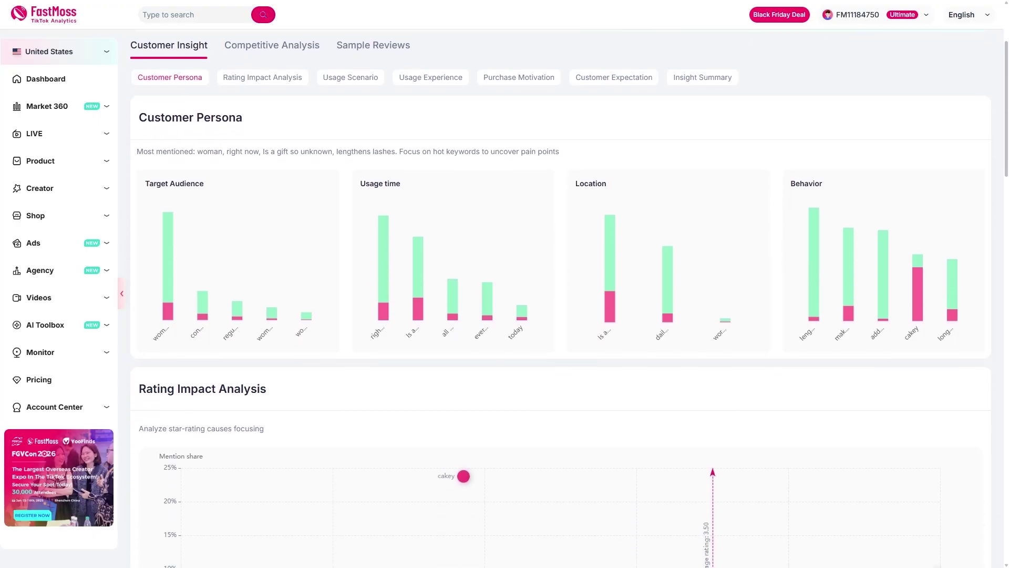
{"action": "scroll", "coordinate": [560, 301], "scroll_direction": "down", "scroll_amount": 3}
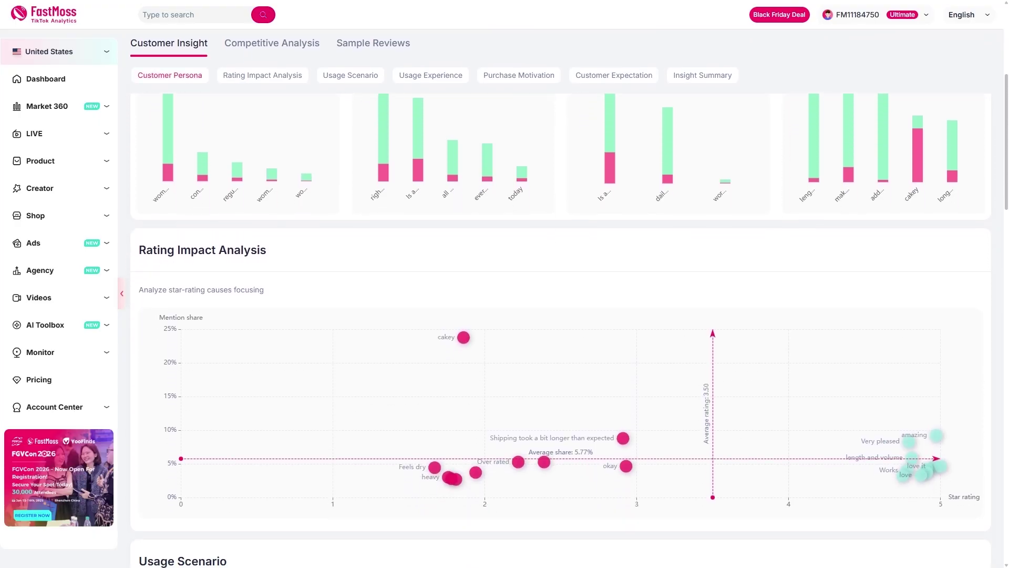
{"action": "scroll", "coordinate": [560, 301], "scroll_direction": "down", "scroll_amount": 3}
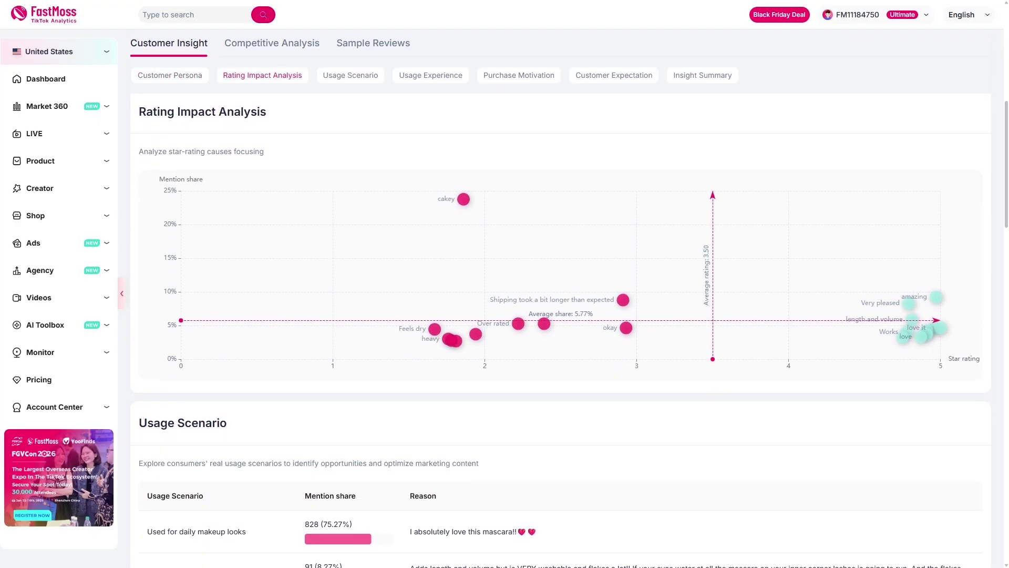
{"action": "scroll", "coordinate": [560, 301], "scroll_direction": "down", "scroll_amount": 3}
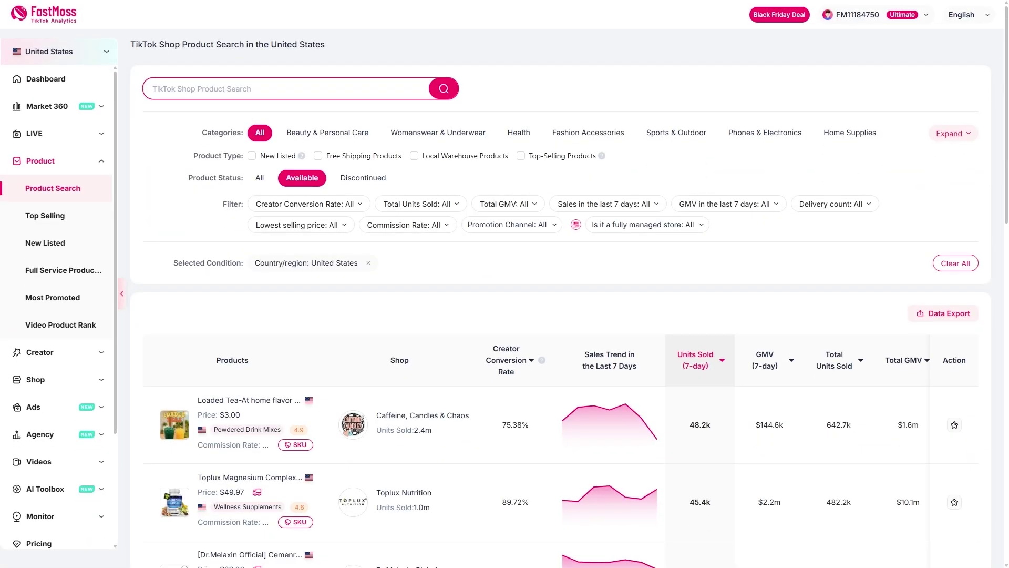
- Scroll through search results to the Pricing page: Basic $19, Pro $59, Ultimate $109, Enterprise
{"action": "scroll", "coordinate": [569, 294], "scroll_direction": "down", "scroll_amount": 1}
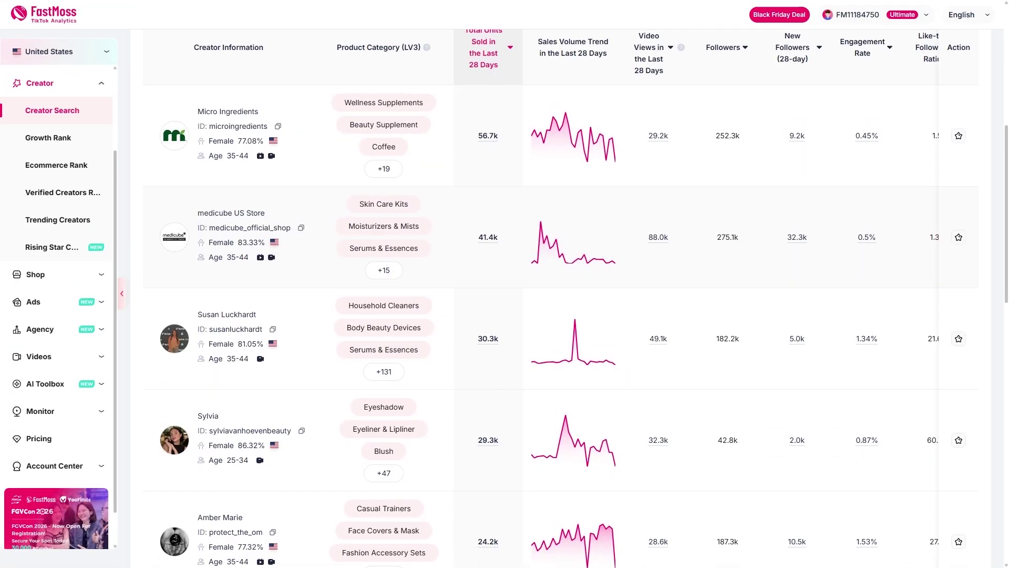
{"action": "scroll", "coordinate": [566, 295], "scroll_direction": "down", "scroll_amount": 2}
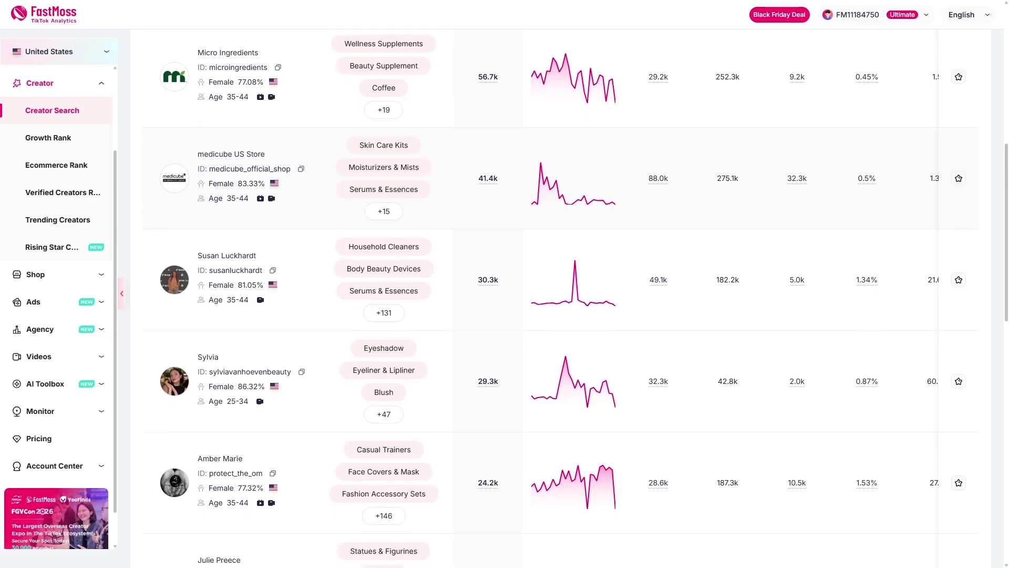
{"action": "scroll", "coordinate": [567, 294], "scroll_direction": "down", "scroll_amount": 1}
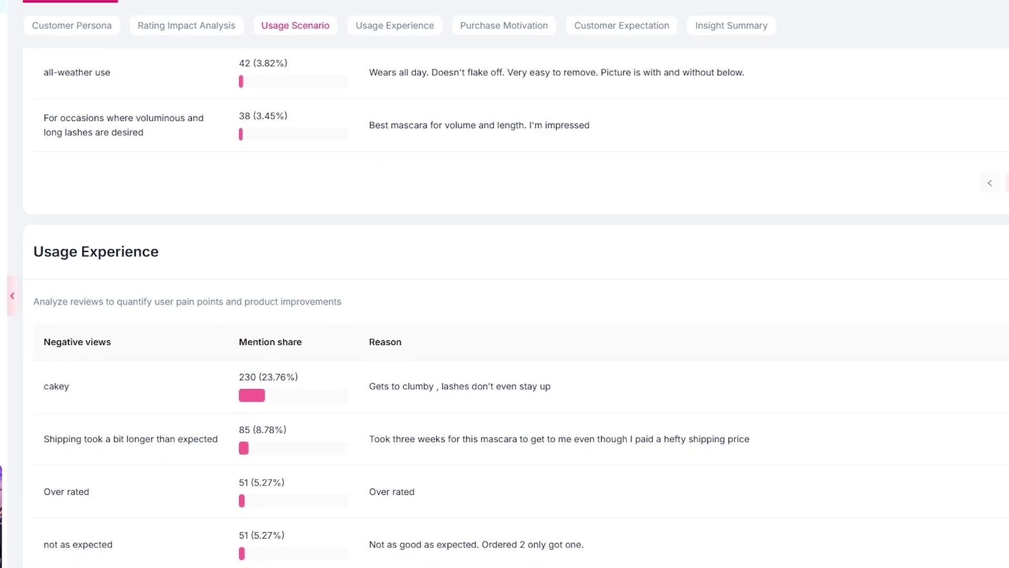
{"action": "scroll", "coordinate": [505, 294], "scroll_direction": "down", "scroll_amount": 4}
{"action": "scroll", "coordinate": [504, 295], "scroll_direction": "down", "scroll_amount": 1}
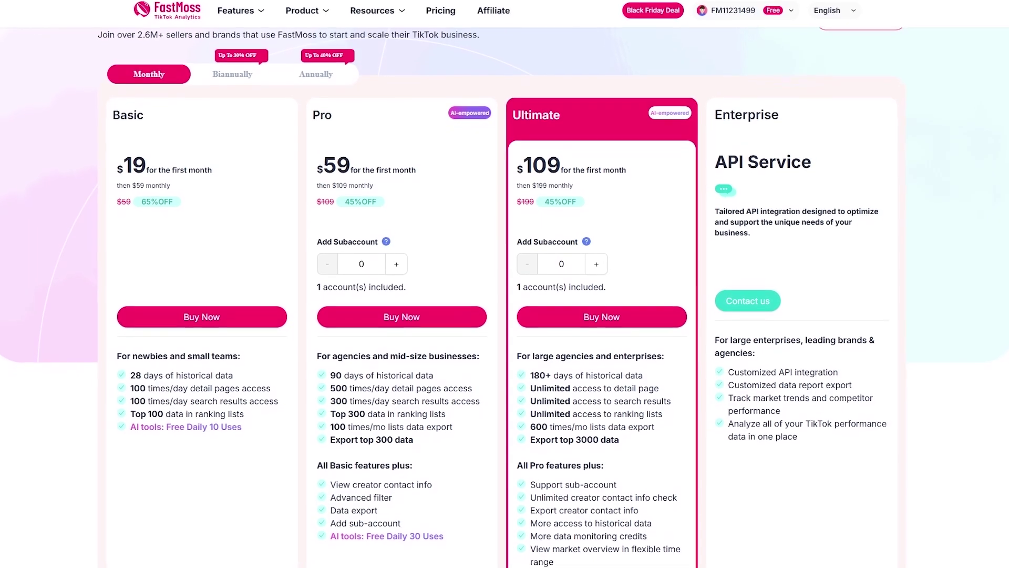
{"action": "scroll", "coordinate": [505, 315], "scroll_direction": "down", "scroll_amount": 1}
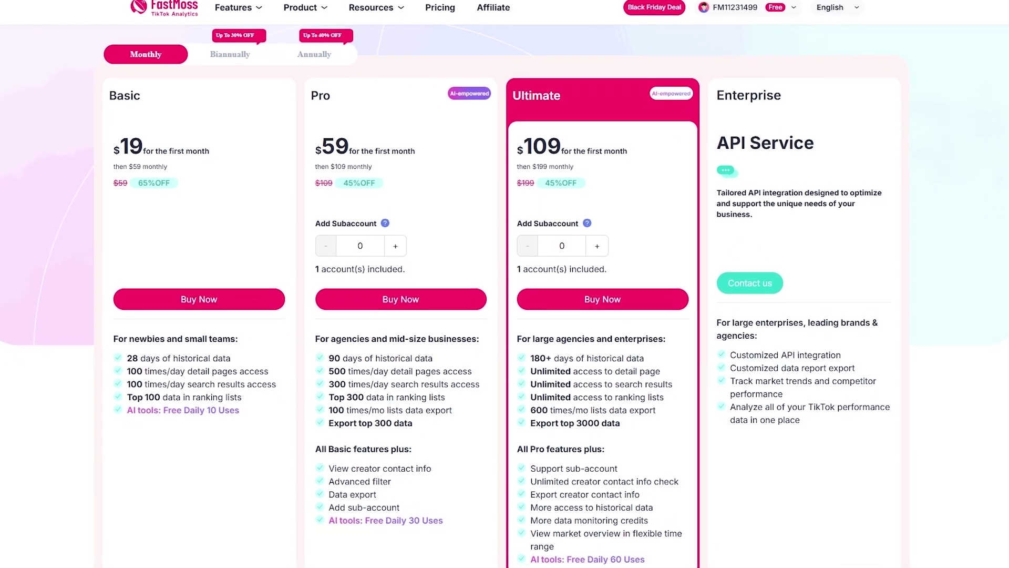